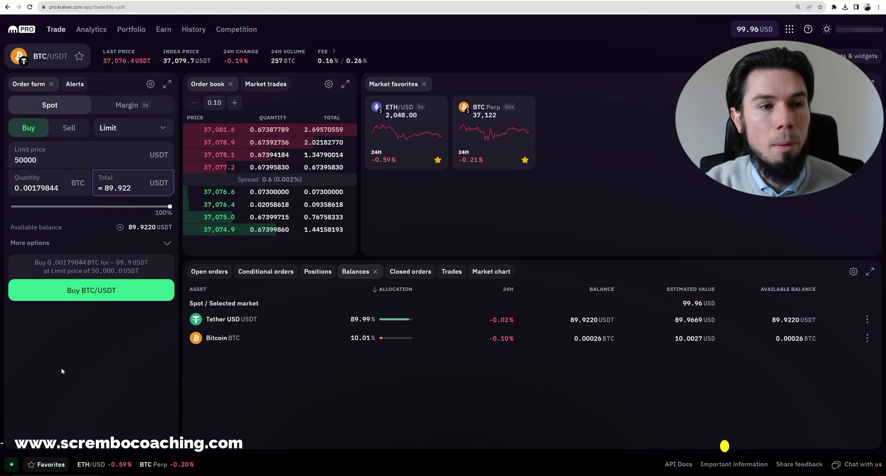
# Review the available order types and set the BTC/USDT order type to Stop loss
pyautogui.click(122, 132)
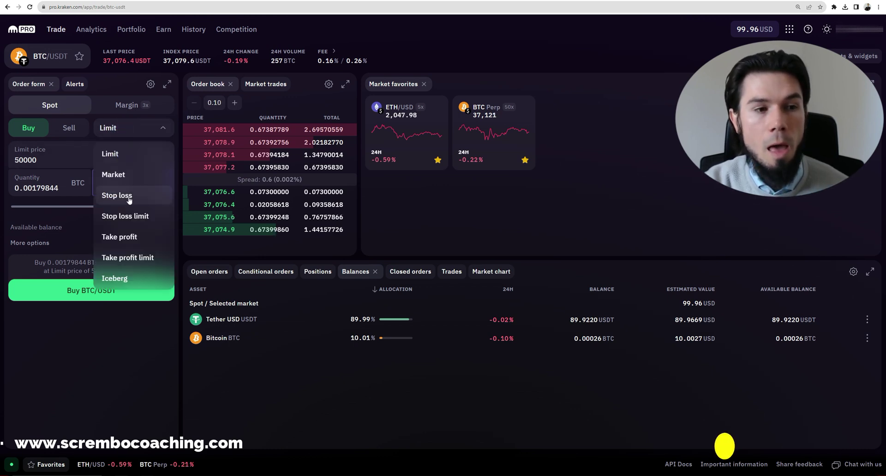
pyautogui.click(107, 381)
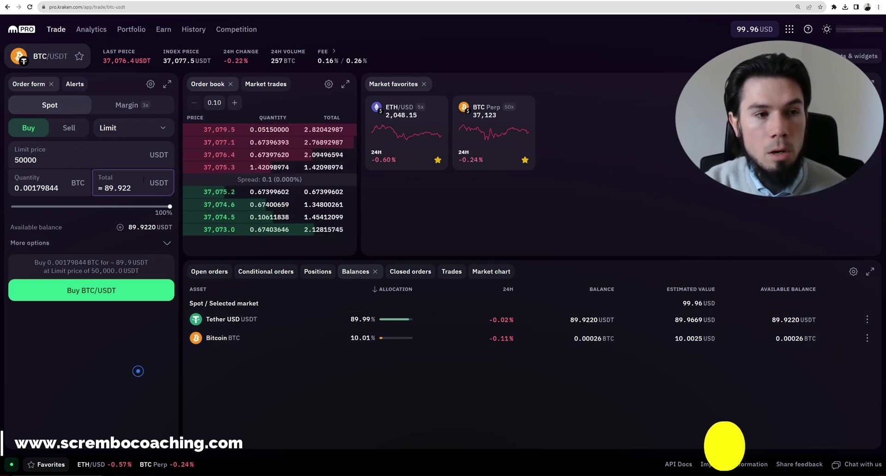
pyautogui.click(136, 130)
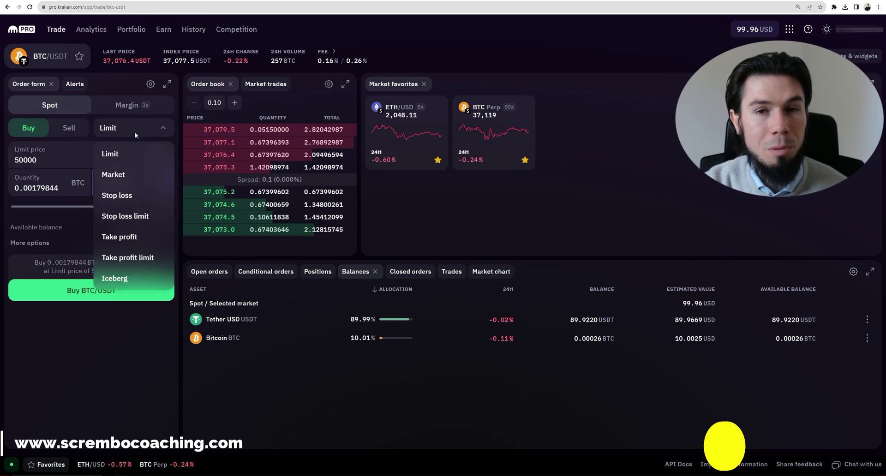
pyautogui.click(131, 200)
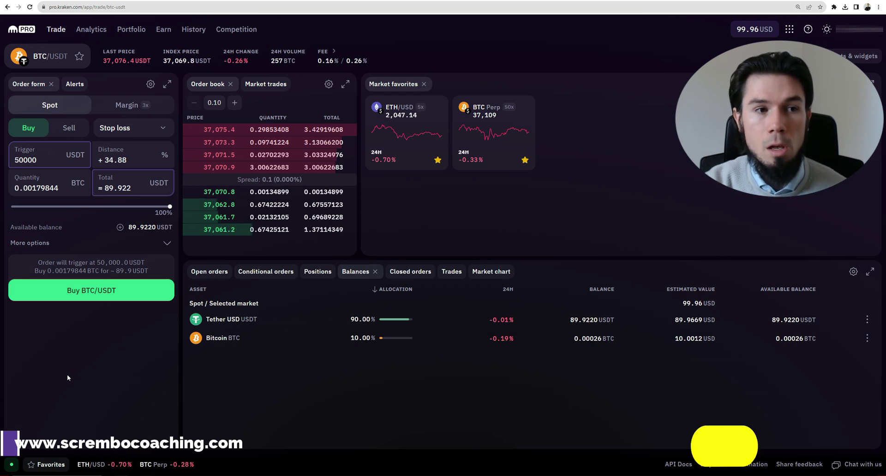
pyautogui.click(121, 131)
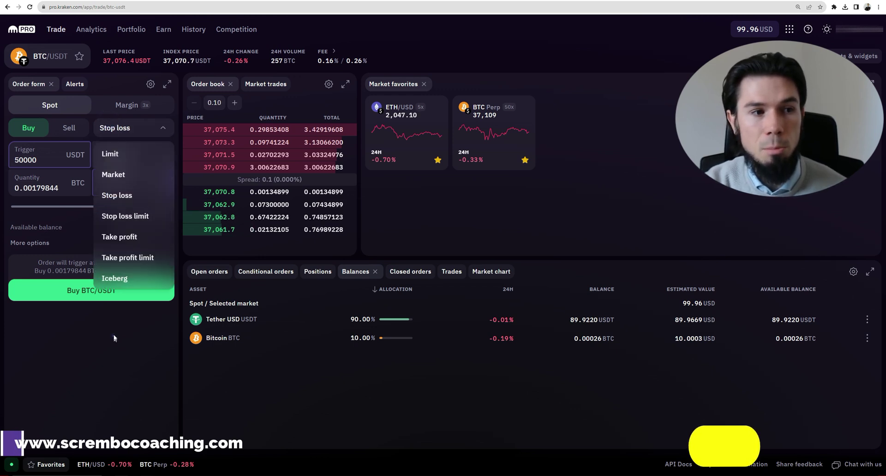
pyautogui.click(45, 159)
pyautogui.doubleClick(44, 159)
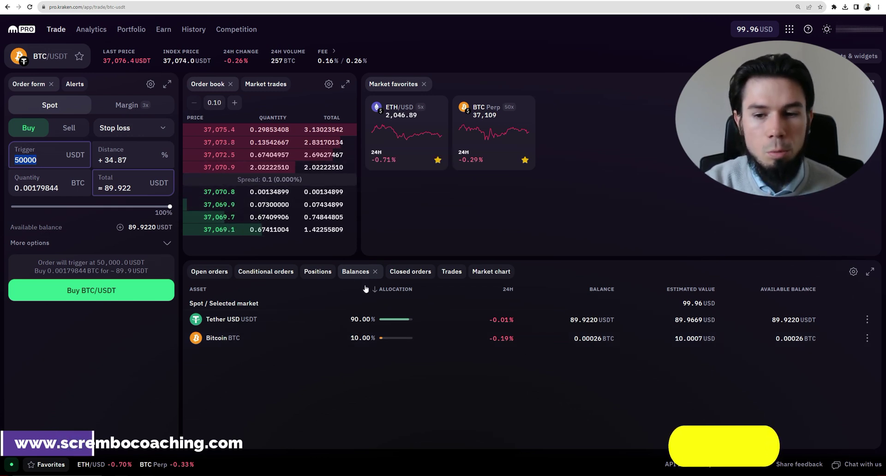
pyautogui.click(607, 457)
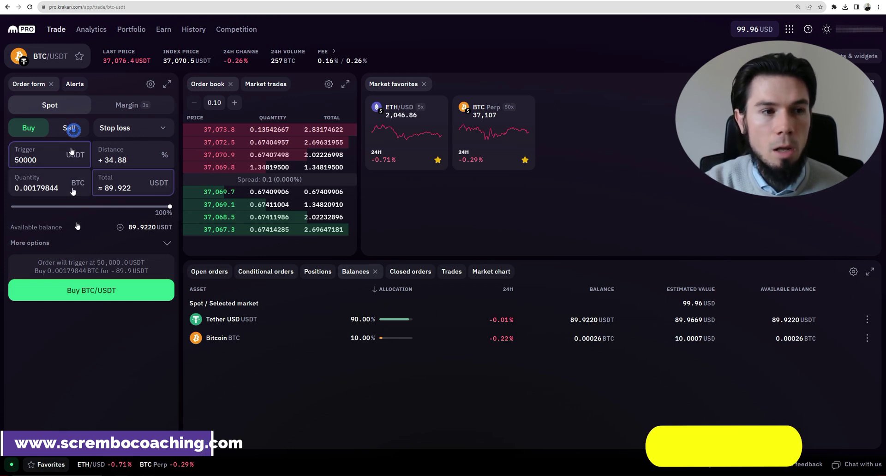
# Switch the stop loss order to the sell side and set its trigger price to 35000 USDT
pyautogui.click(69, 130)
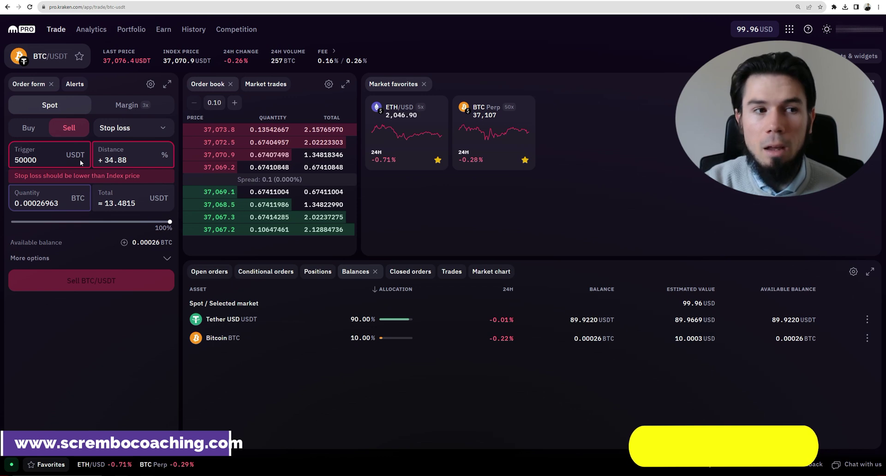
pyautogui.doubleClick(74, 144)
pyautogui.write('350')
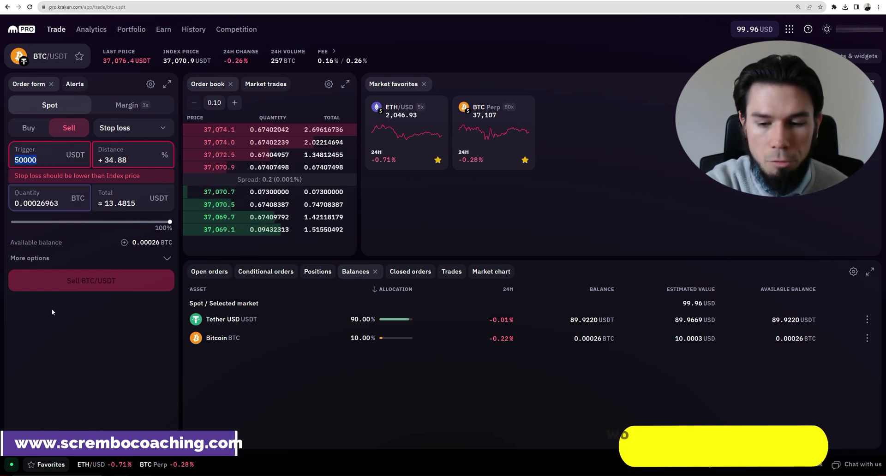
pyautogui.write('00')
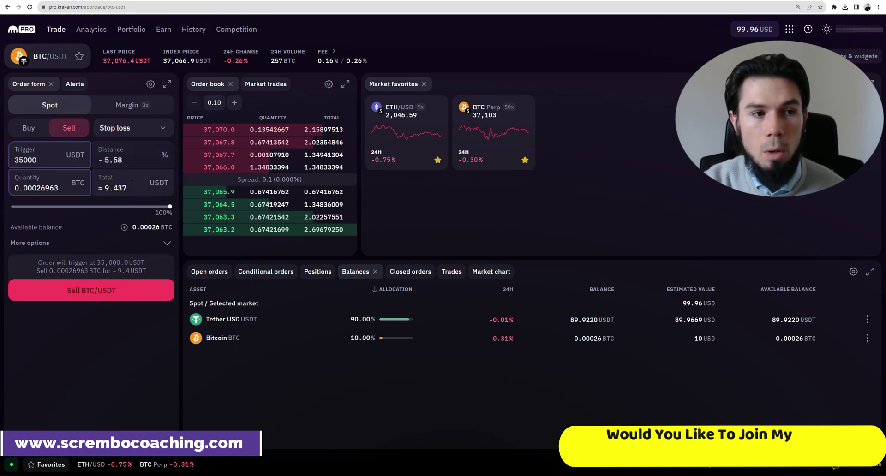
# Submit the BTC/USDT stop loss sell order and show the list of conditional orders
pyautogui.click(106, 366)
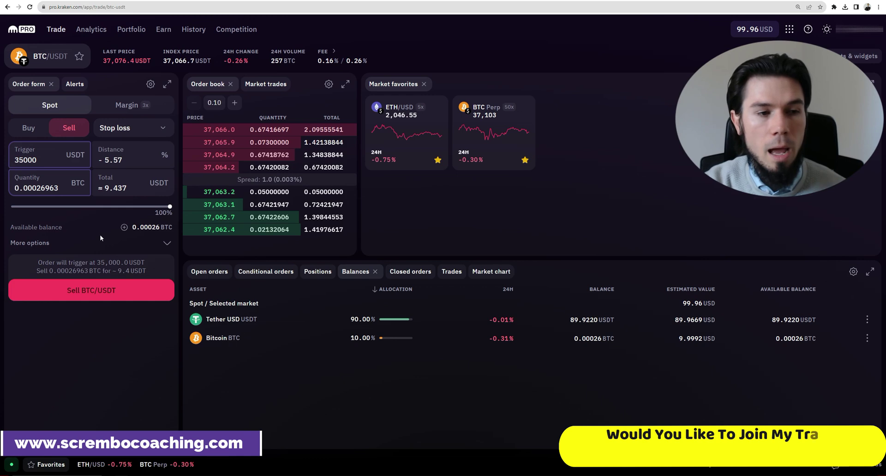
pyautogui.click(91, 291)
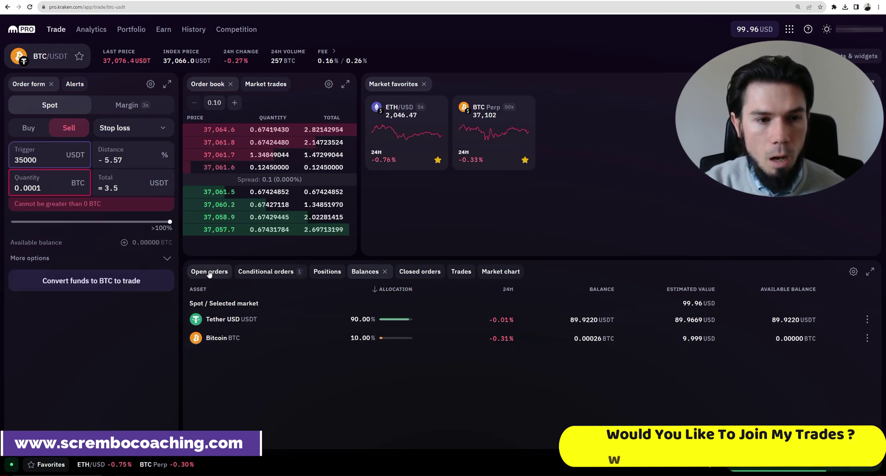
pyautogui.click(253, 275)
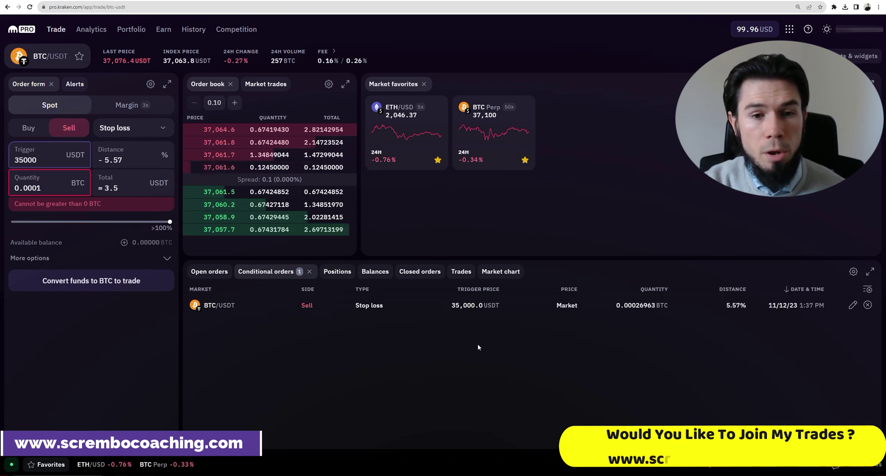
# Mark the stop loss order's trigger price and quantity in red with the drawing extension, and close the extension
pyautogui.click(833, 7)
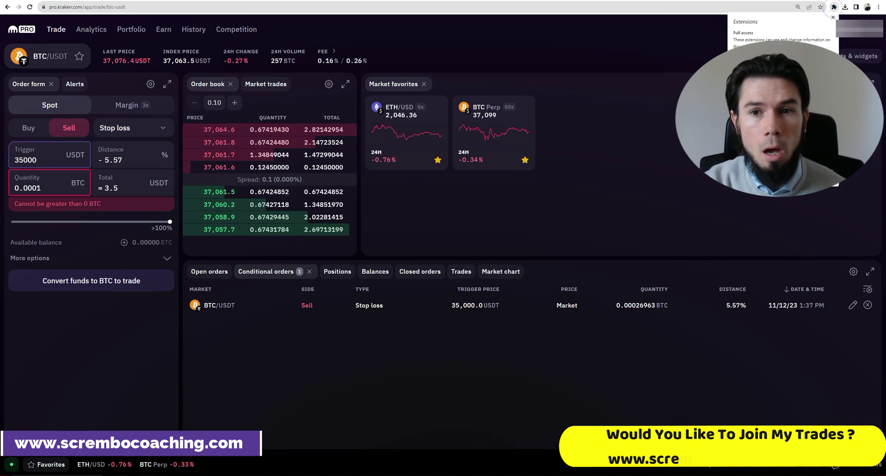
pyautogui.click(766, 69)
pyautogui.moveTo(424, 366)
pyautogui.mouseDown()
pyautogui.moveTo(477, 333)
pyautogui.moveTo(481, 318)
pyautogui.moveTo(487, 335)
pyautogui.moveTo(463, 329)
pyautogui.moveTo(499, 314)
pyautogui.mouseUp()
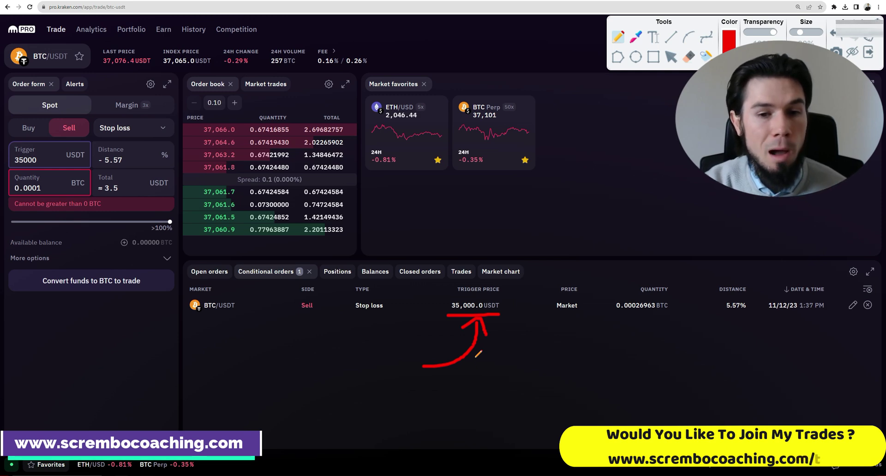
pyautogui.moveTo(610, 344)
pyautogui.mouseDown()
pyautogui.moveTo(639, 325)
pyautogui.moveTo(624, 328)
pyautogui.mouseUp()
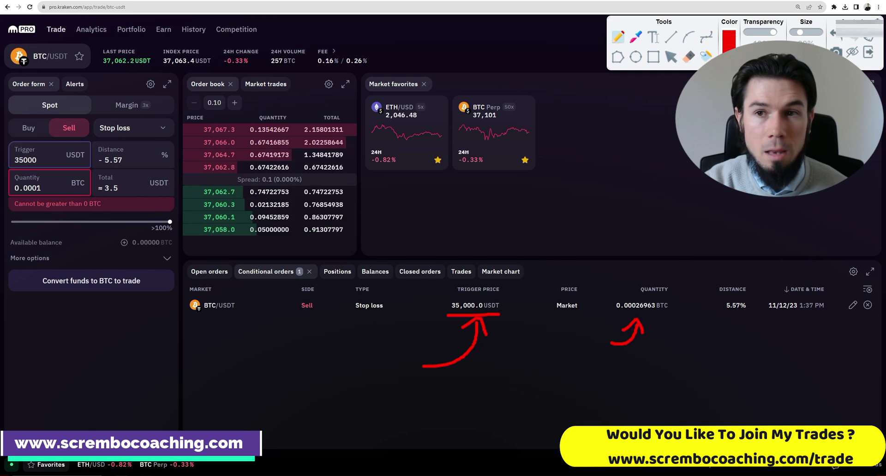
pyautogui.click(869, 52)
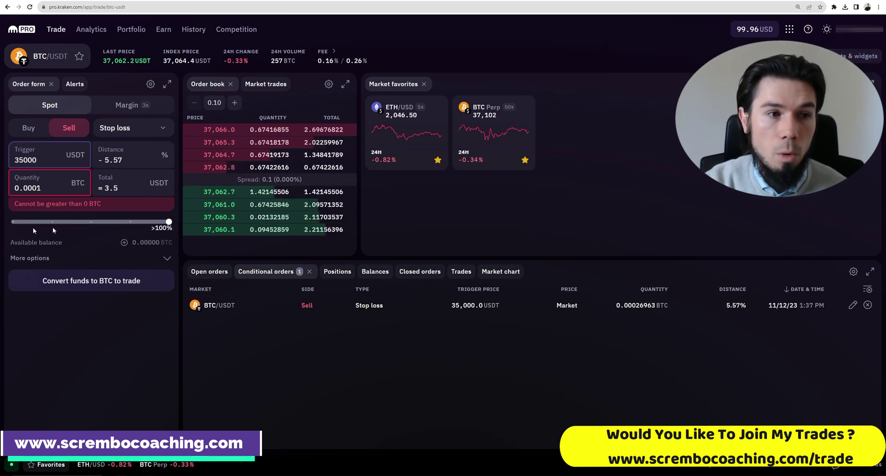
# Change the order type to Stop loss limit and cancel the existing conditional stop loss order
pyautogui.click(151, 129)
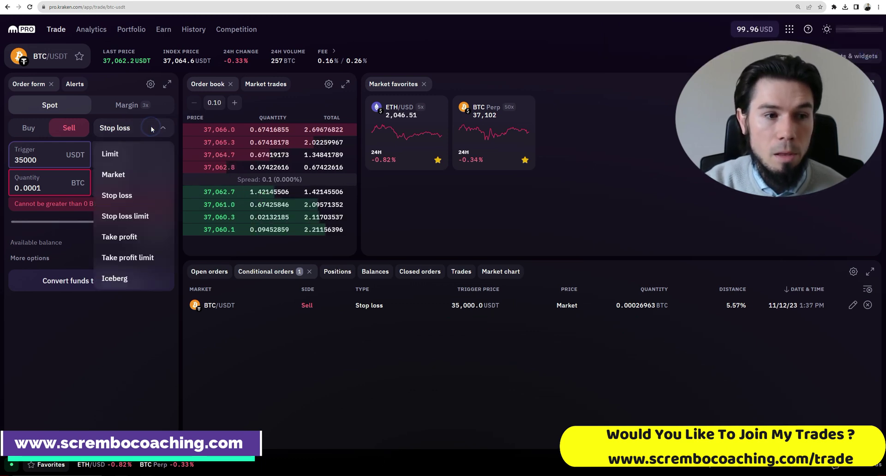
pyautogui.click(141, 214)
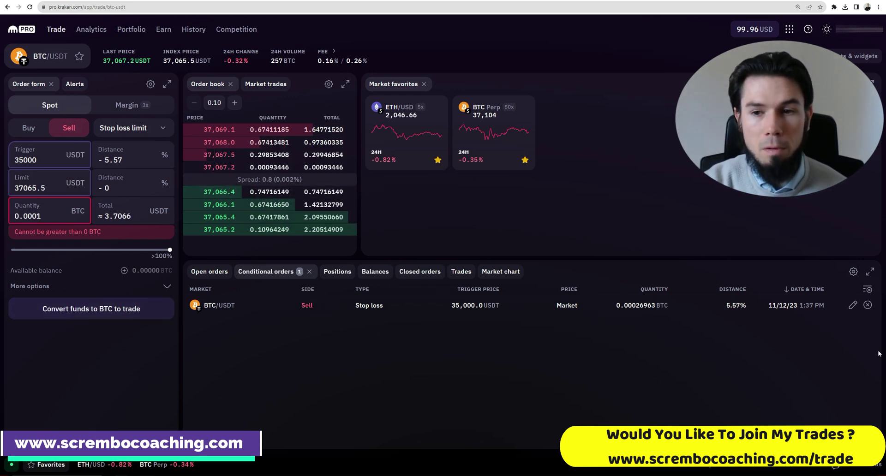
pyautogui.click(868, 306)
pyautogui.click(504, 298)
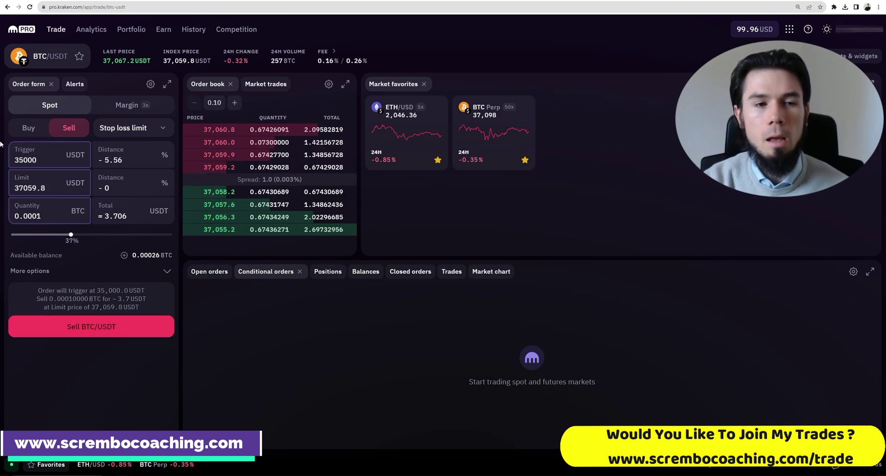
# Set the limit price to 34950 USDT and the quantity to 100% of the BTC balance, and submit the sell order
pyautogui.doubleClick(26, 188)
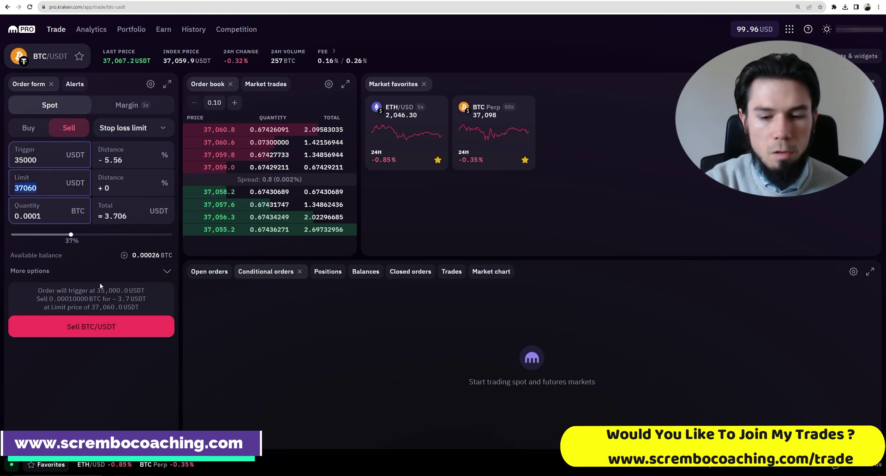
pyautogui.write('34950')
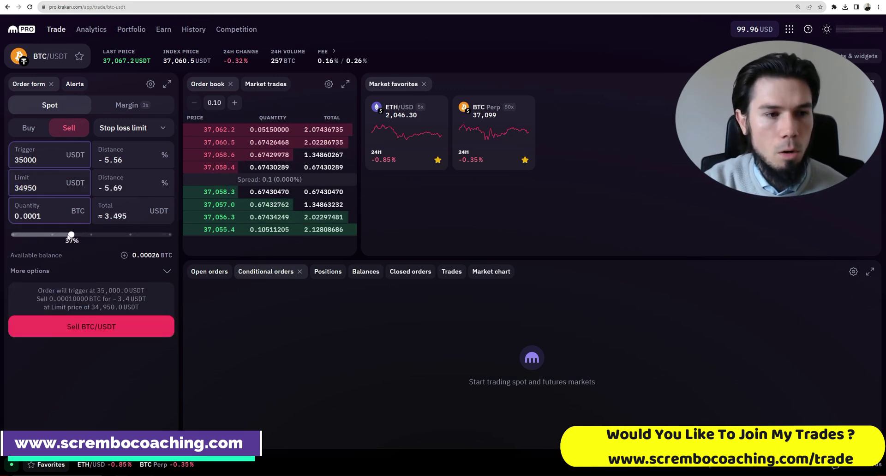
pyautogui.moveTo(84, 236); pyautogui.dragTo(170, 235)
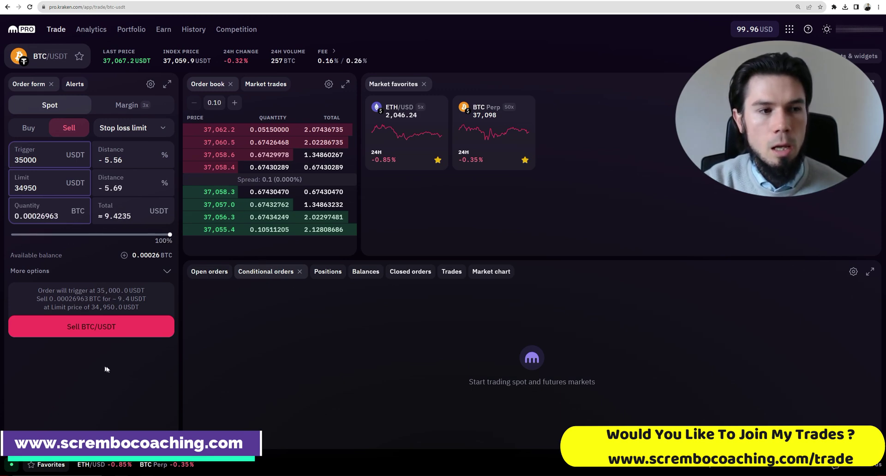
pyautogui.click(95, 327)
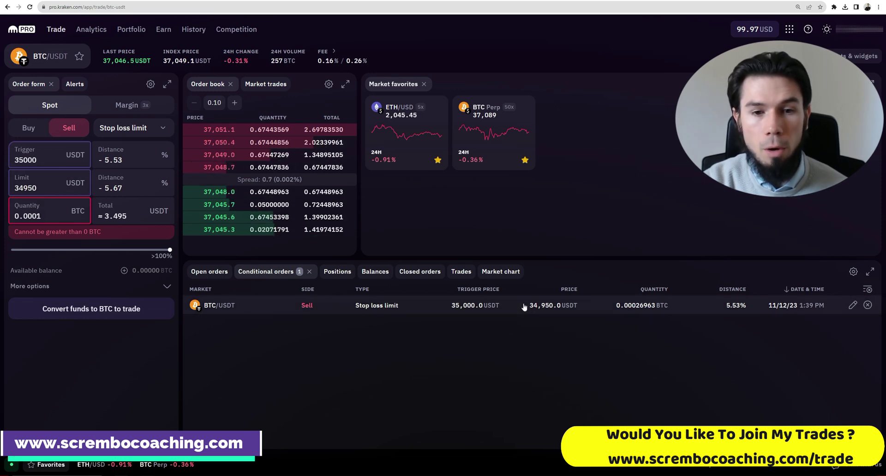
# Set the limit price in the stop loss limit order form to 34990 USDT
pyautogui.moveTo(238, 168)
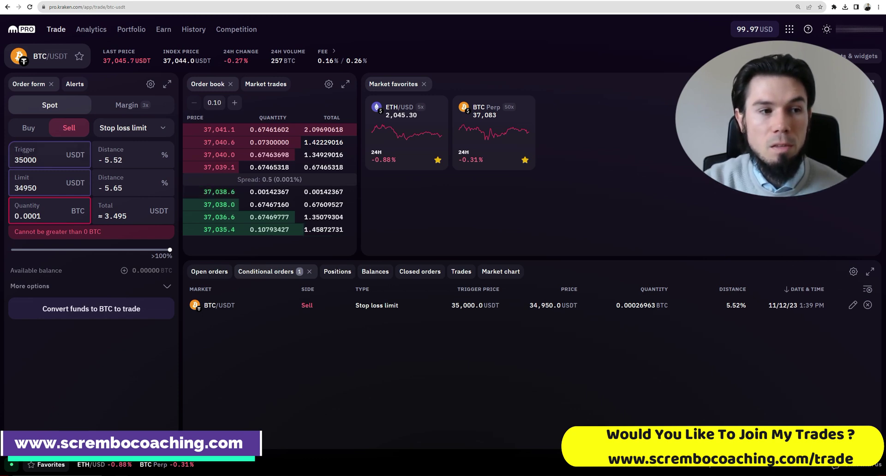
pyautogui.click(41, 191)
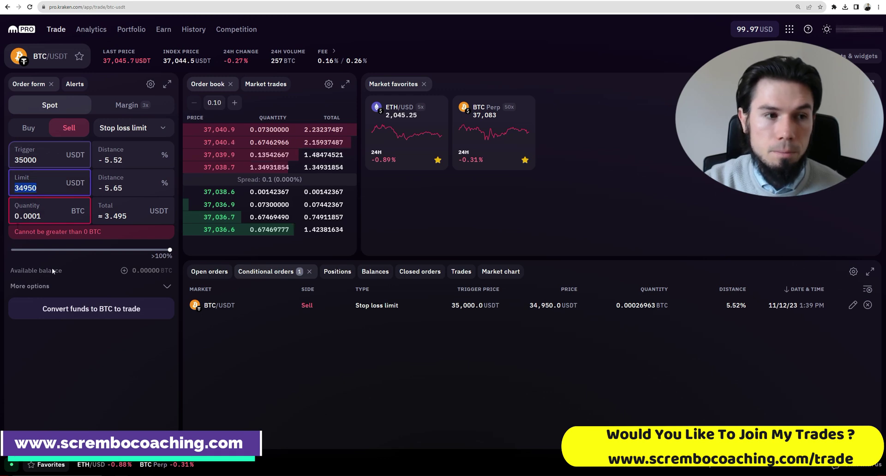
pyautogui.moveTo(28, 189); pyautogui.dragTo(45, 189)
pyautogui.write('80')
pyautogui.press('BackSpace')
pyautogui.press('BackSpace')
pyautogui.write('95')
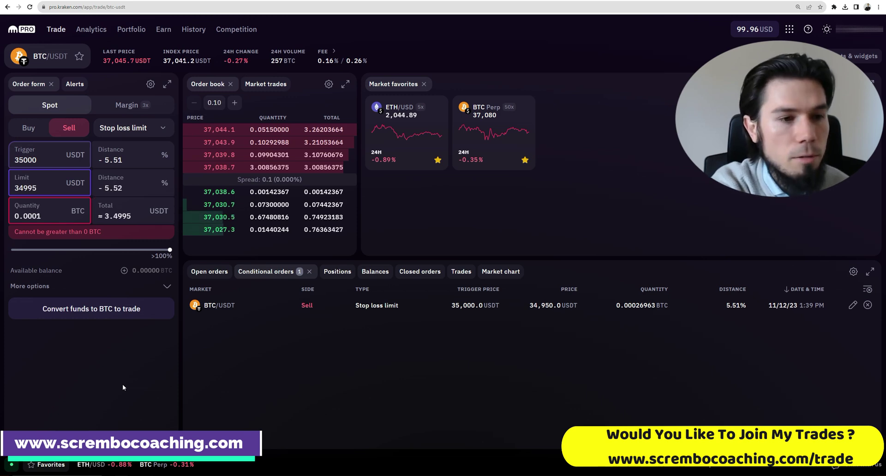
pyautogui.press('BackSpace')
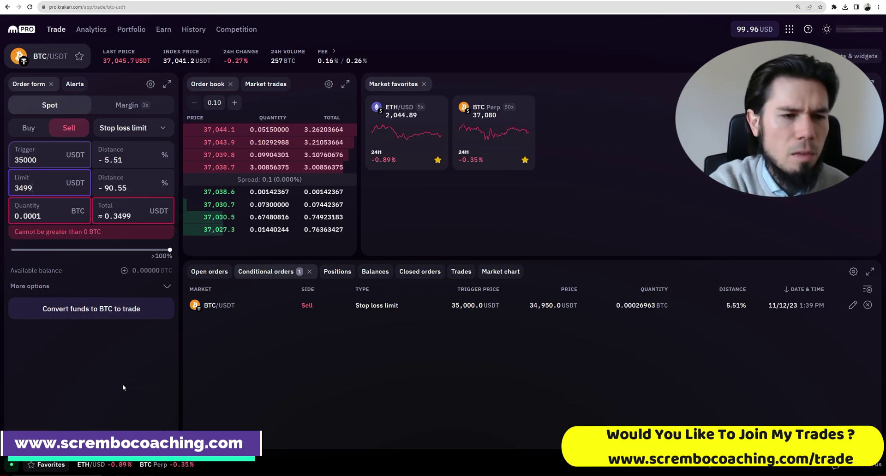
pyautogui.write('0')
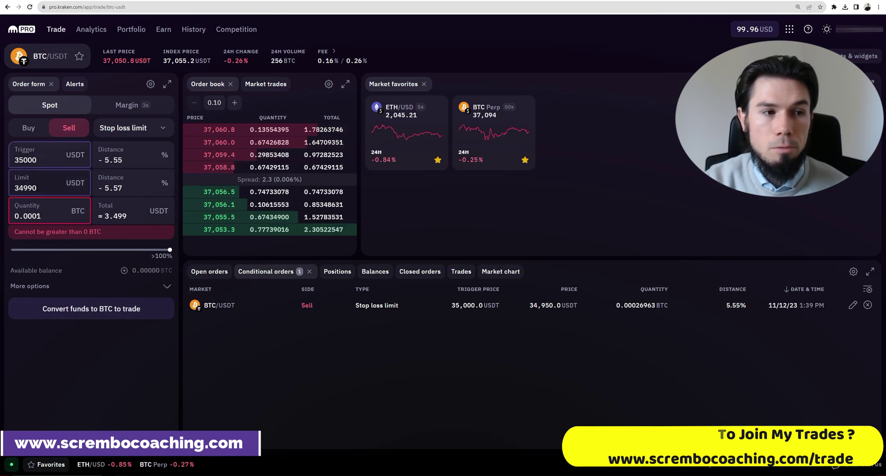
# Select the last three digits of the limit price in the order form
pyautogui.moveTo(37, 188); pyautogui.dragTo(25, 189)
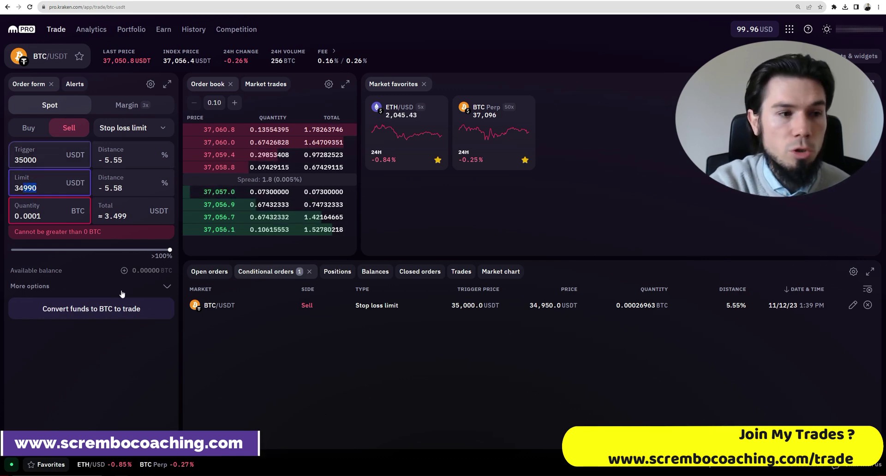